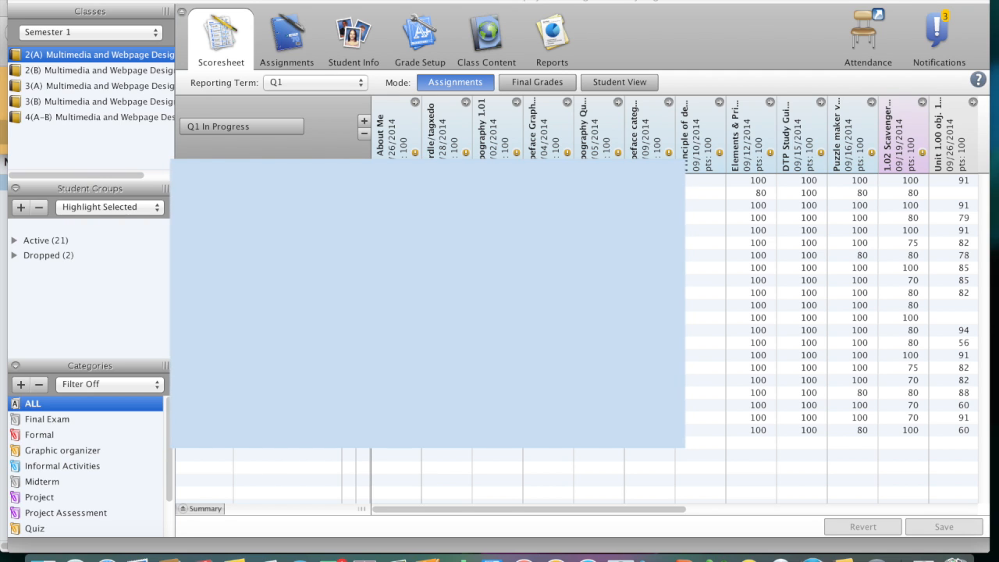
# Check the Q1 assignment list for class 2(A), and recalculate the Overall Class Final Grades from the scoresheet.
pyautogui.click(287, 43)
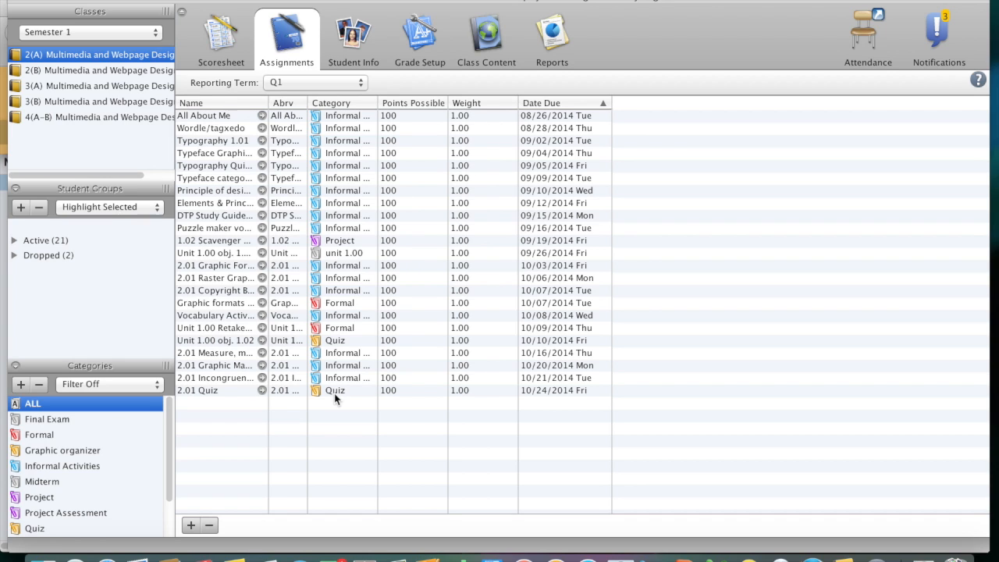
pyautogui.click(223, 51)
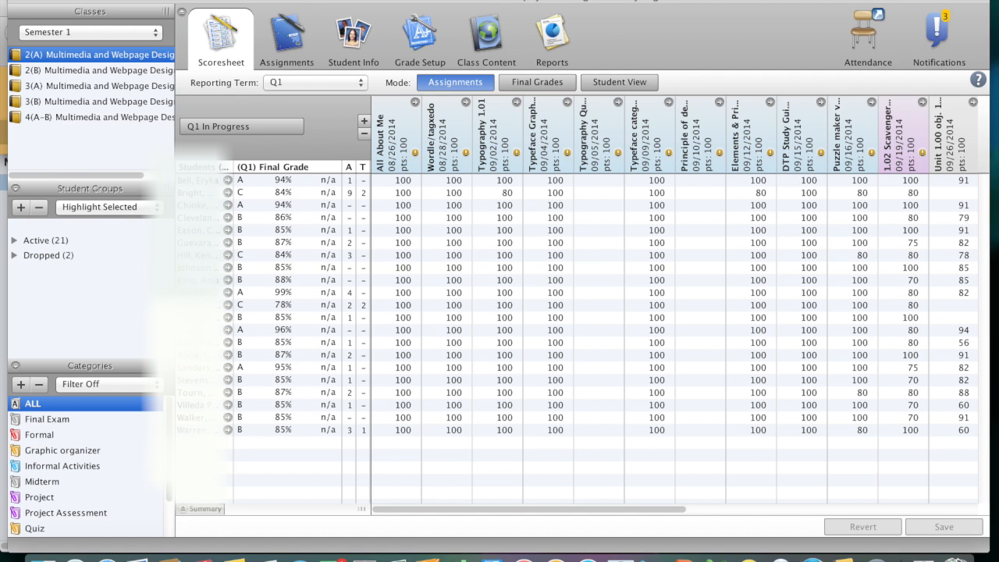
pyautogui.click(311, 0)
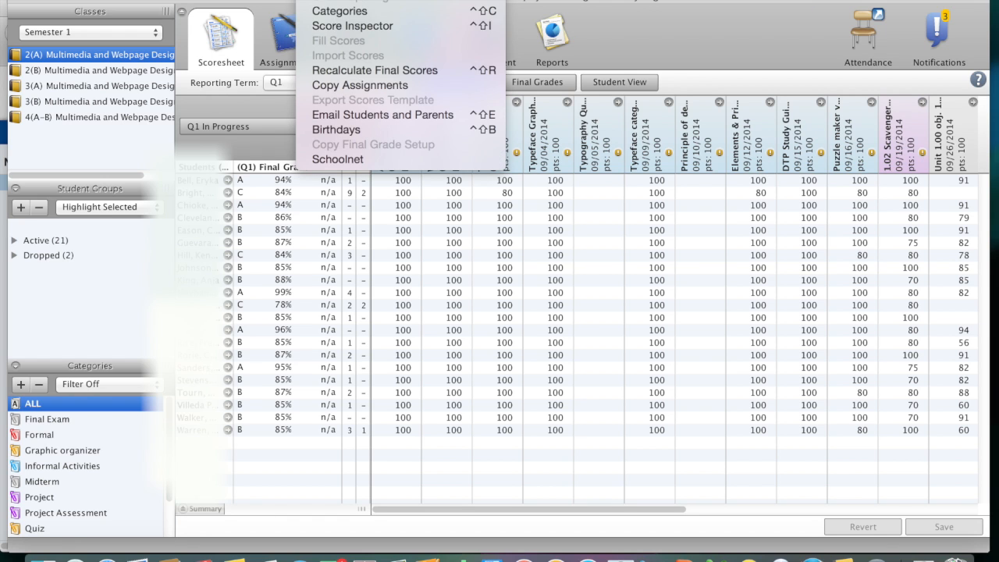
pyautogui.click(339, 71)
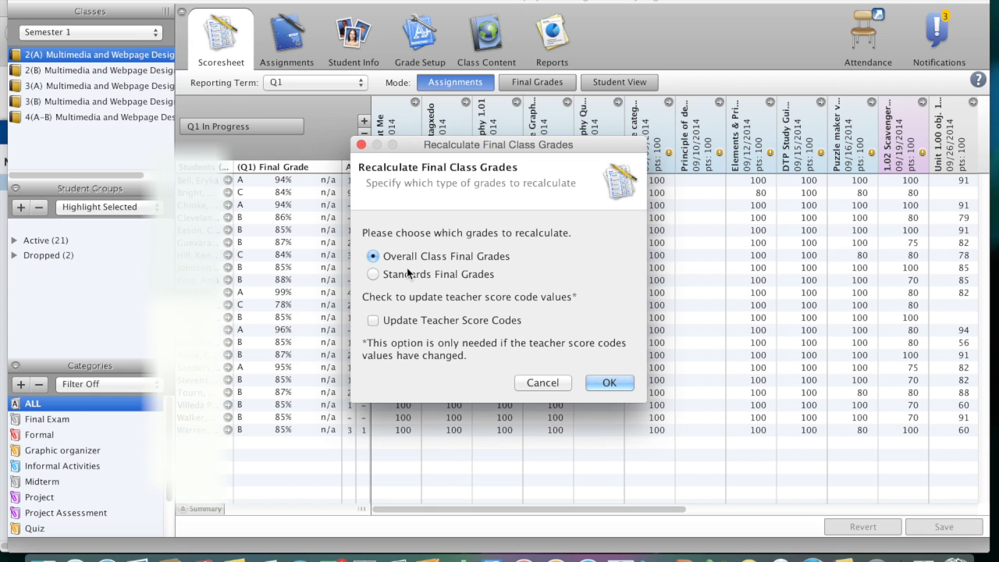
pyautogui.click(610, 383)
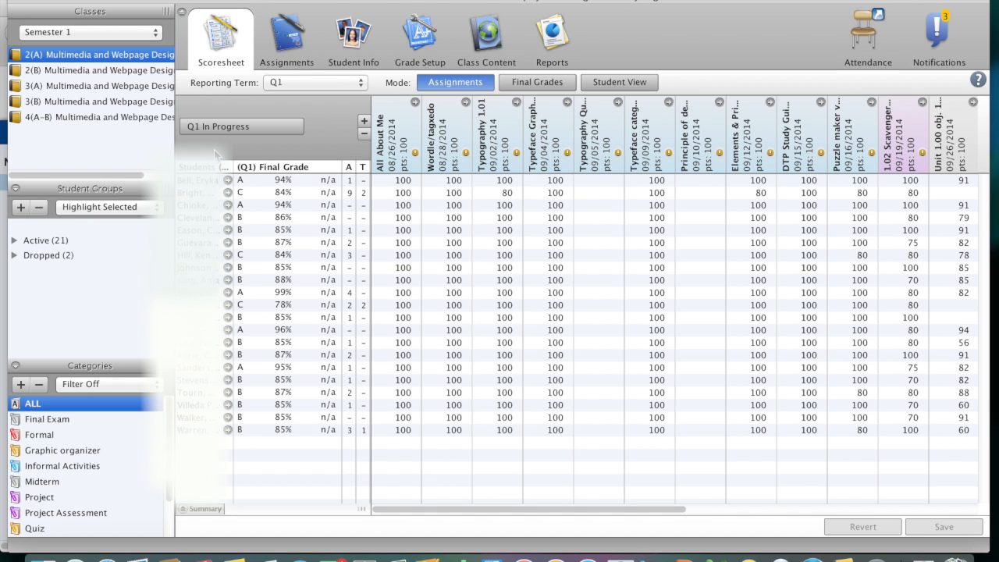
# Mark the Q1 final grades of class 2(A) as complete, leaving the status comment empty.
pyautogui.click(253, 128)
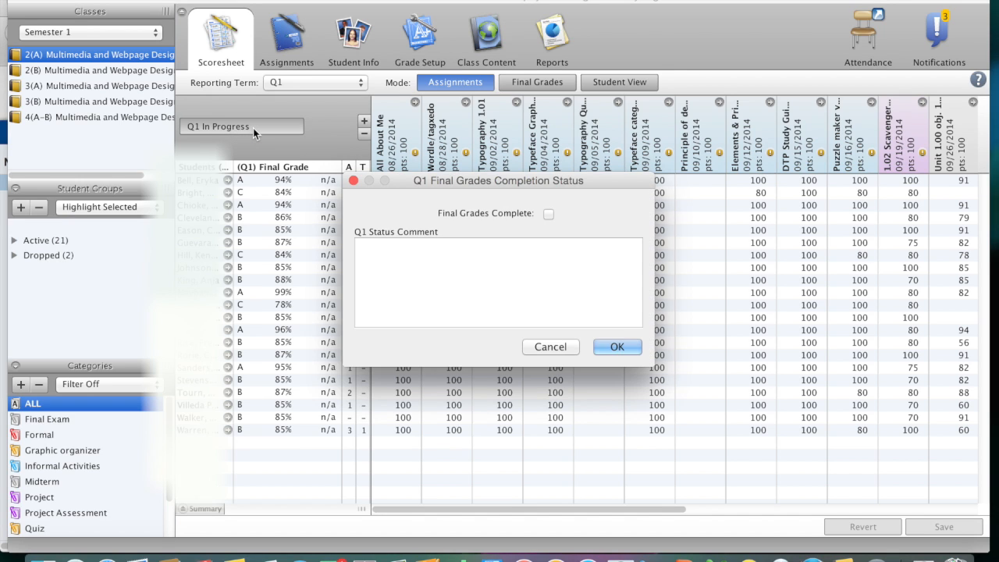
pyautogui.click(549, 215)
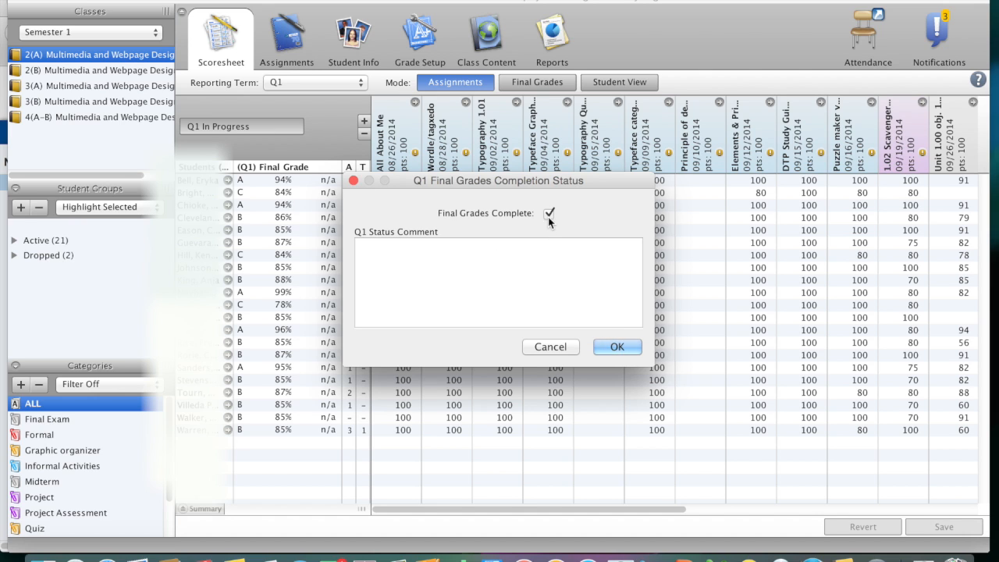
pyautogui.click(618, 346)
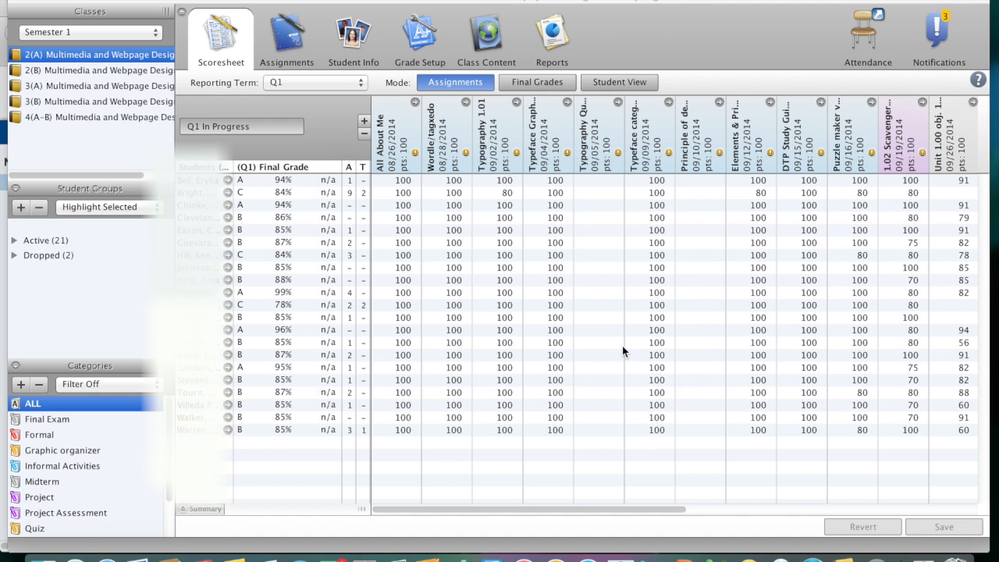
# Clear the Final Grades Complete status for Q1 in class 2(A).
pyautogui.click(256, 125)
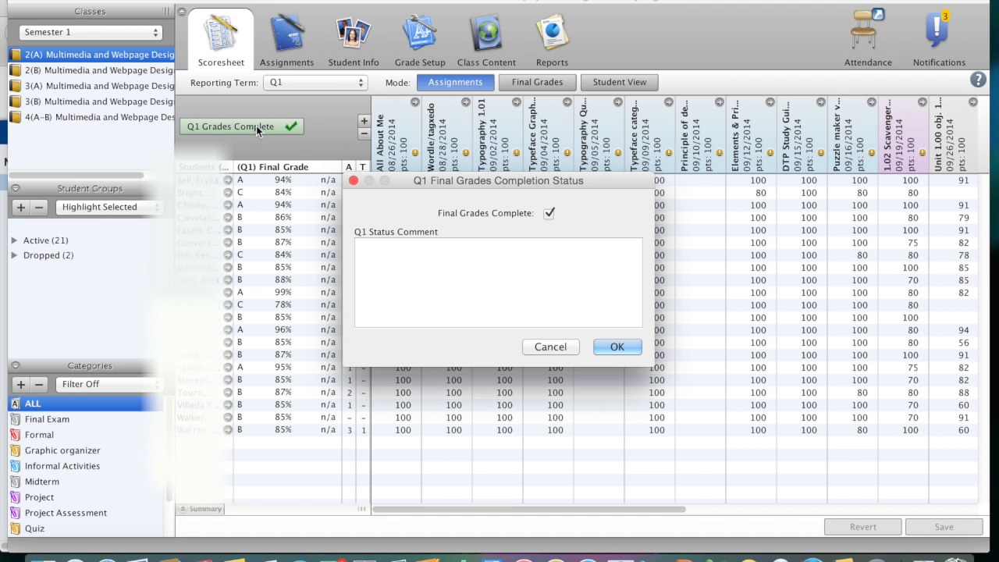
pyautogui.click(549, 214)
pyautogui.click(617, 347)
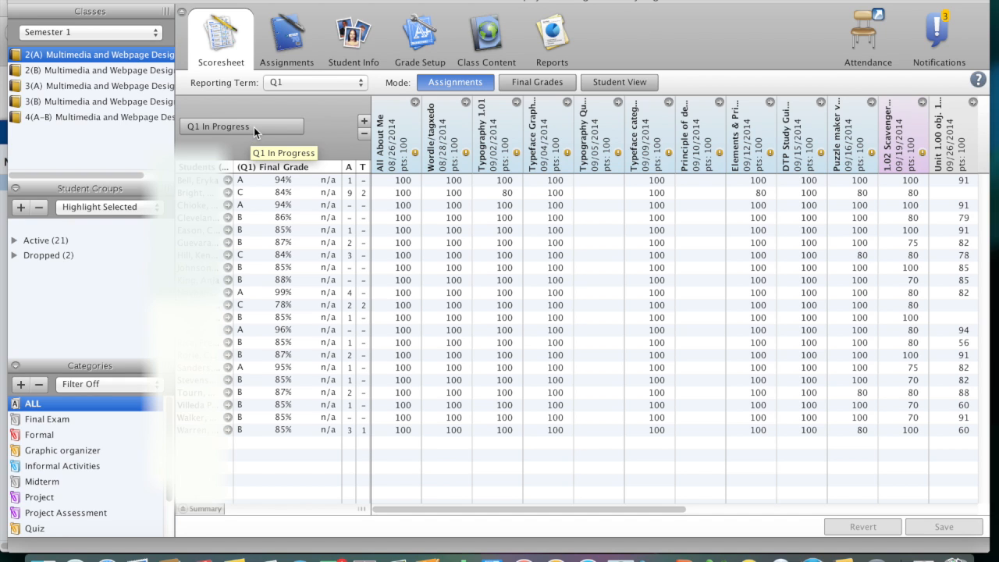
# Set the Q1 completion status of class 2(A) to Final Grades Complete again.
pyautogui.click(253, 127)
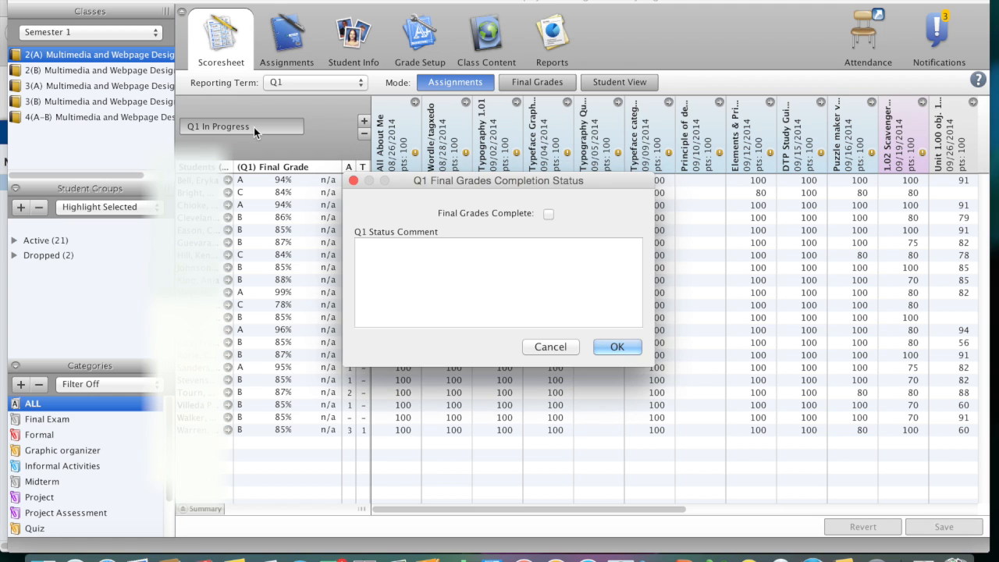
pyautogui.click(548, 214)
pyautogui.click(616, 347)
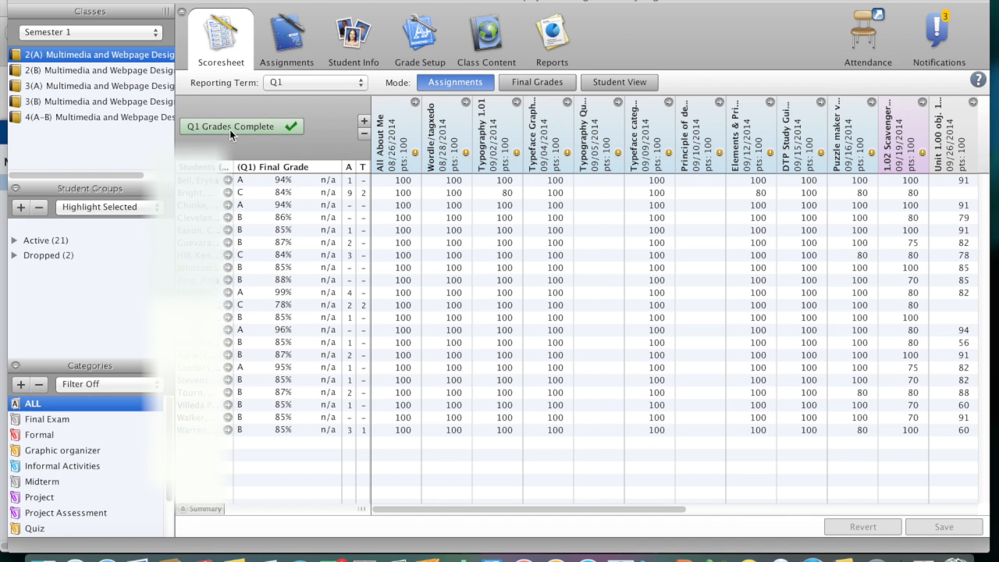
# Look at the class 2(B) scoresheet, and open the Final Grade and Comment Verification report for class 2(A).
pyautogui.click(146, 70)
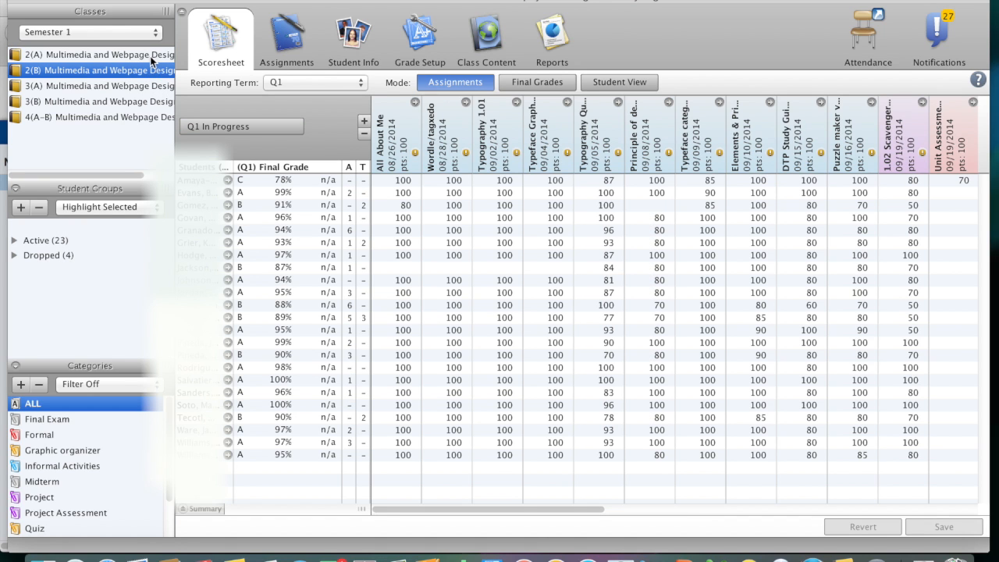
pyautogui.click(150, 55)
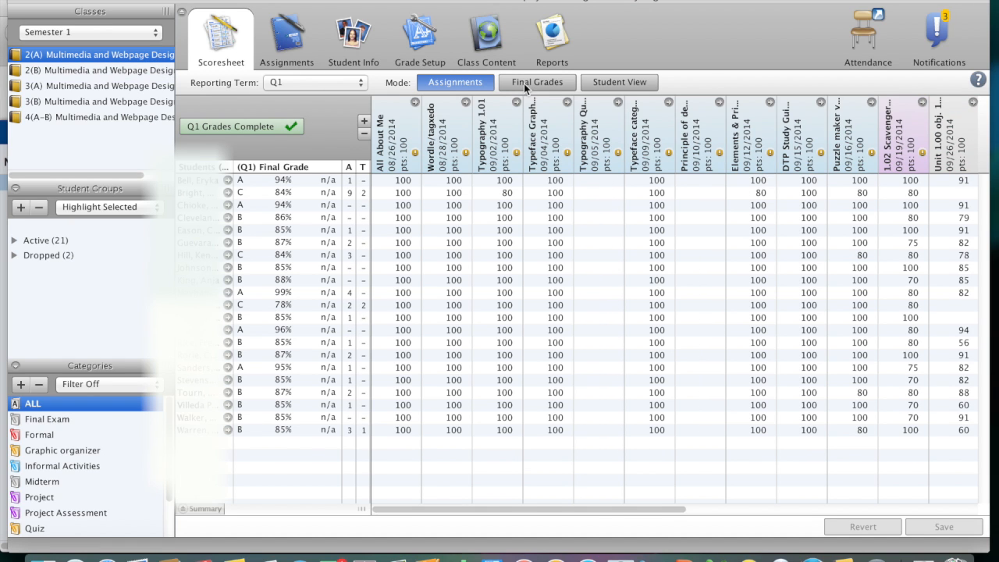
pyautogui.click(555, 43)
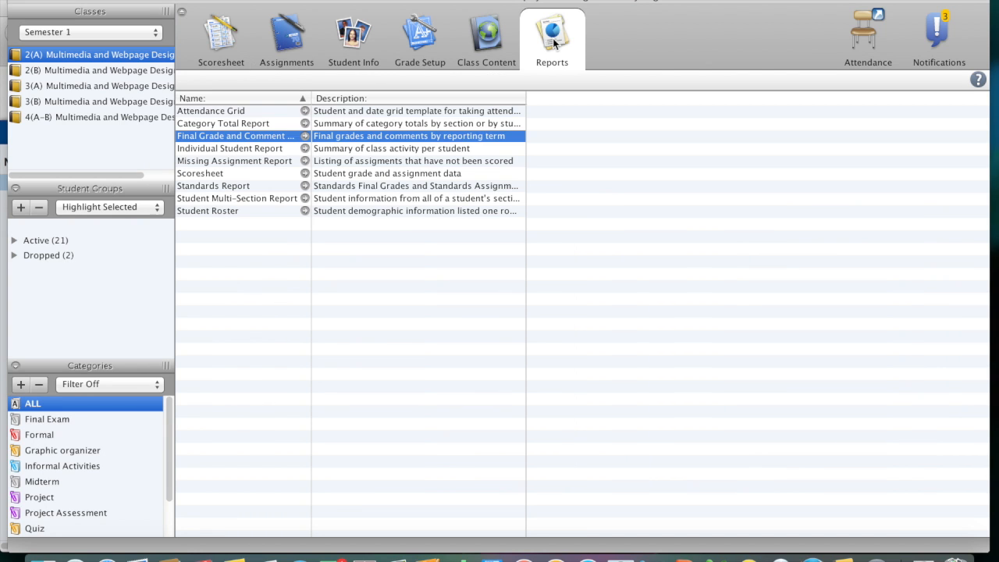
pyautogui.doubleClick(334, 134)
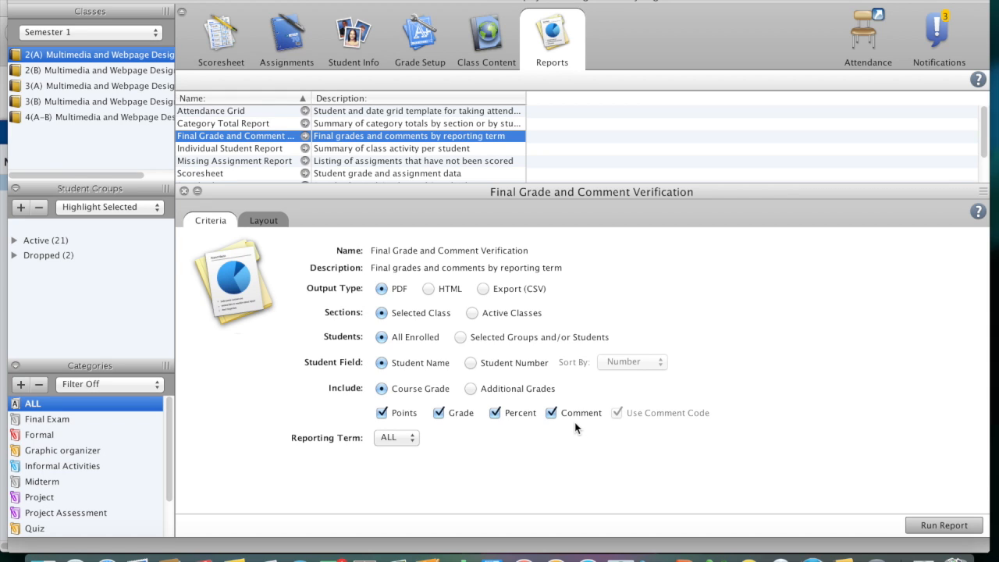
# Include a signature line in the report layout, and run the report to open it as a PDF.
pyautogui.click(275, 222)
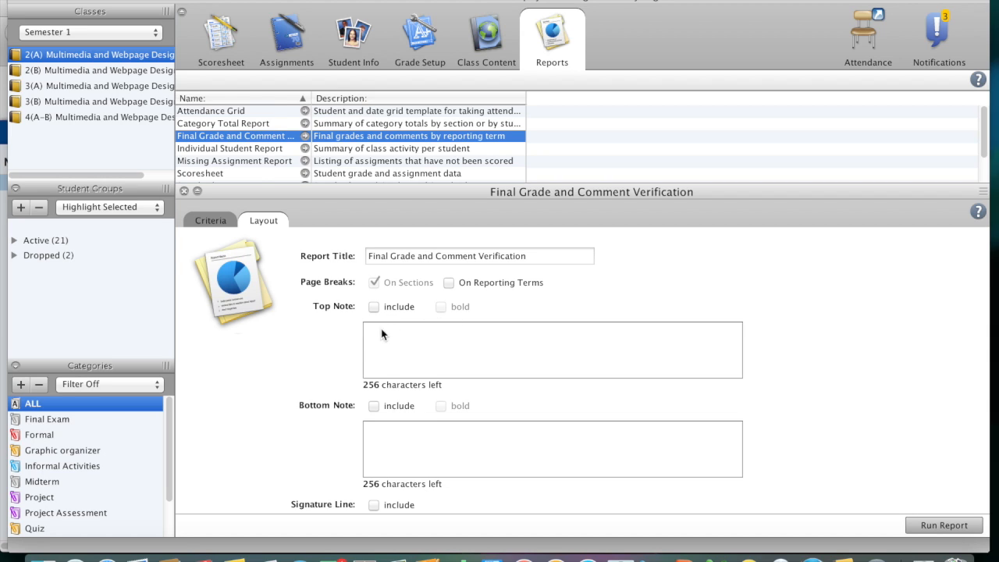
pyautogui.click(375, 505)
pyautogui.click(929, 528)
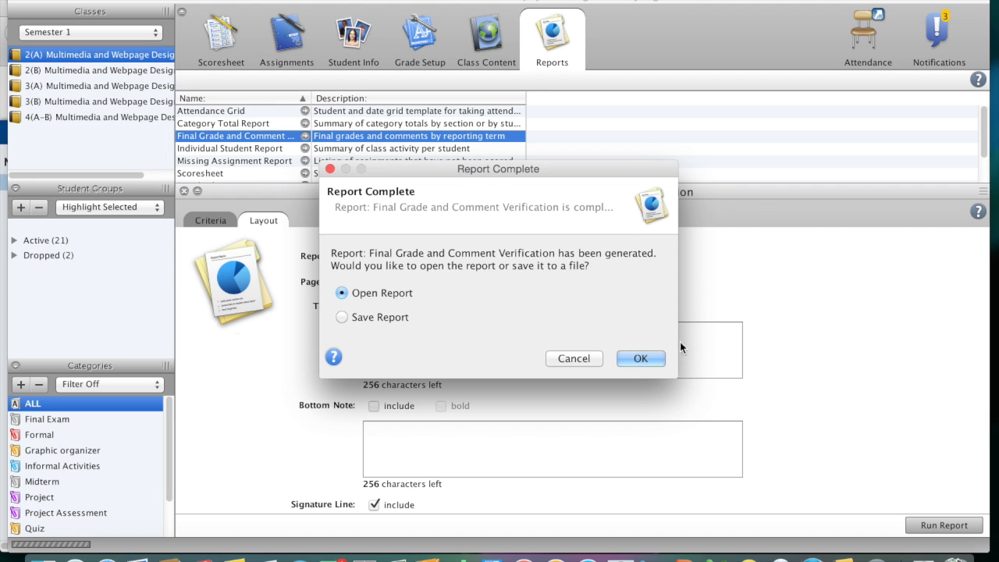
pyautogui.click(646, 360)
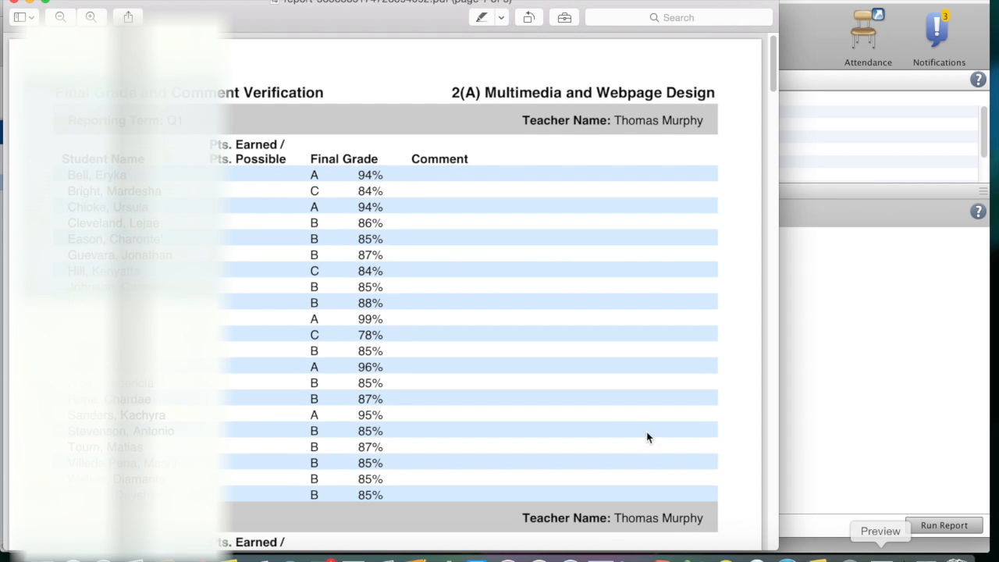
# Review the students' Q1 final grades and the following term sections in the generated verification report, and close it.
pyautogui.scroll(-3, 620, 420)
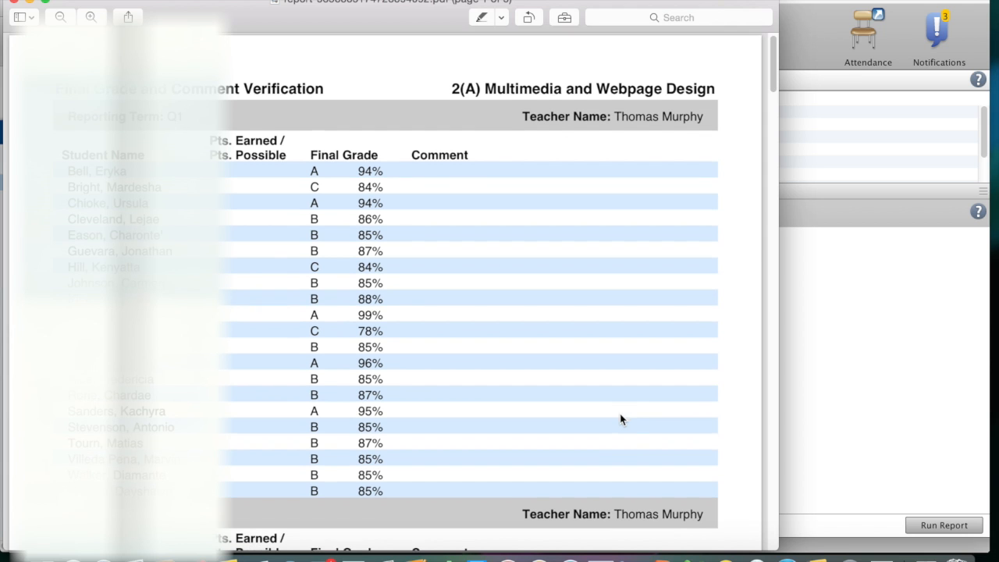
pyautogui.scroll(3, 621, 420)
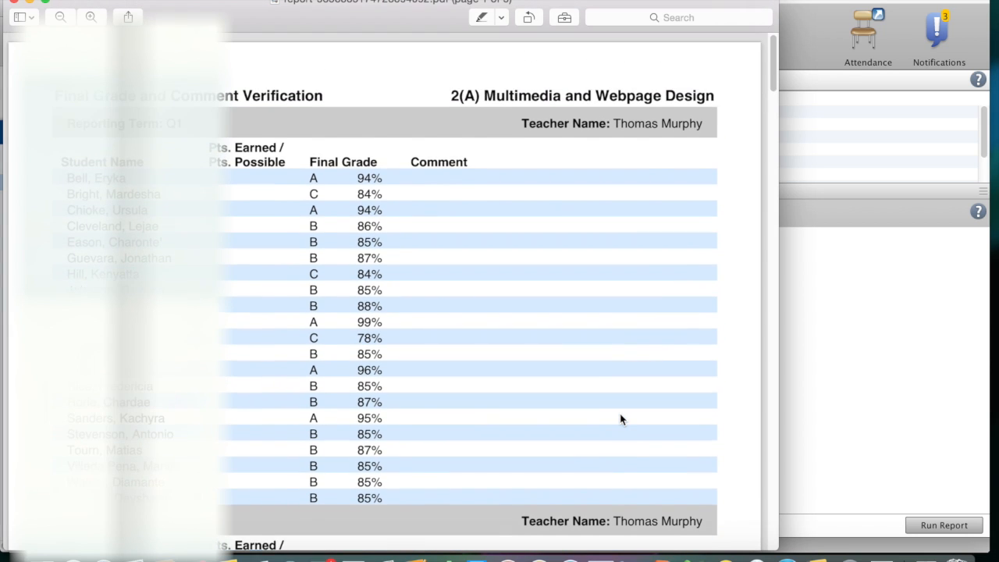
pyautogui.scroll(-10, 620, 419)
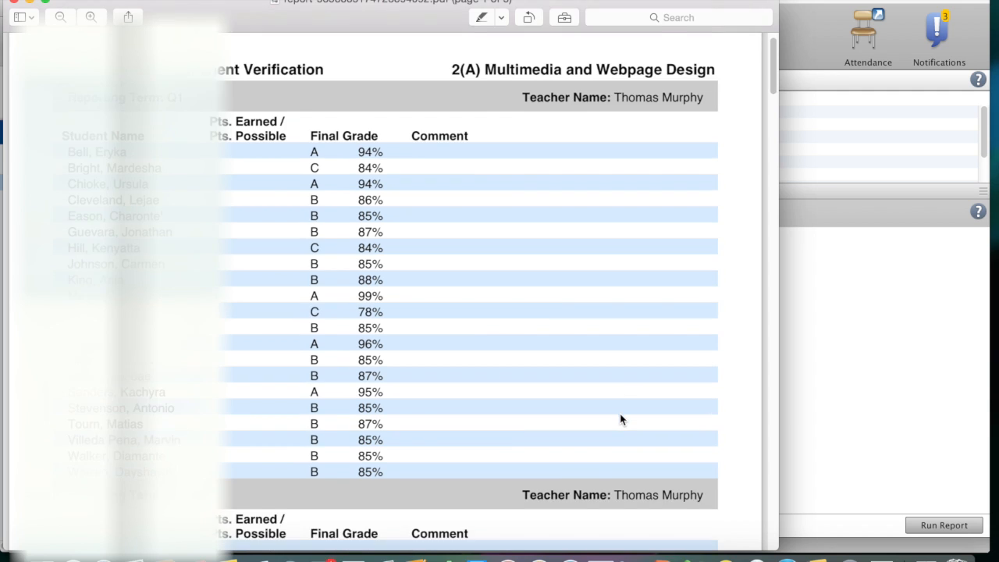
pyautogui.scroll(-8, 621, 420)
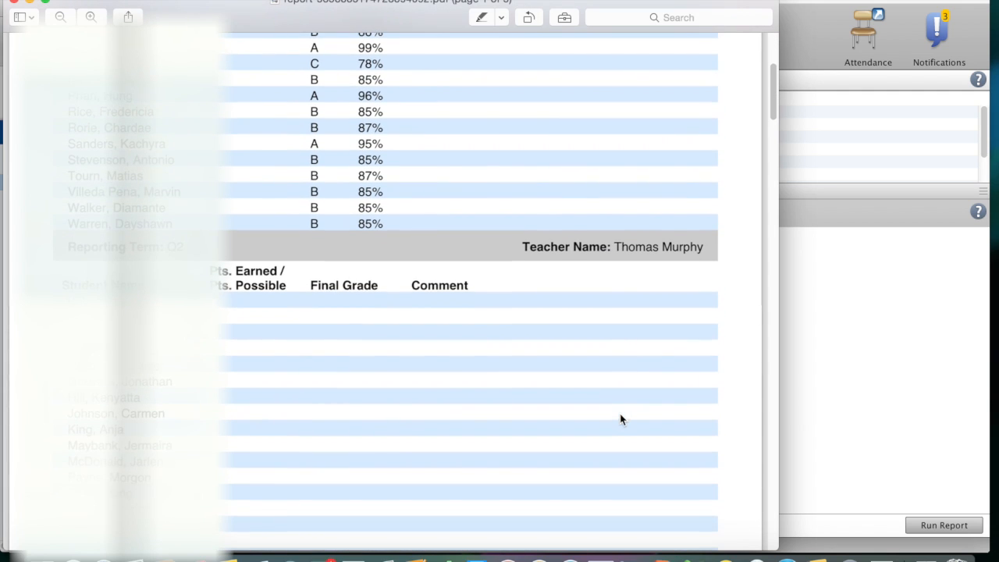
pyautogui.scroll(-20, 621, 419)
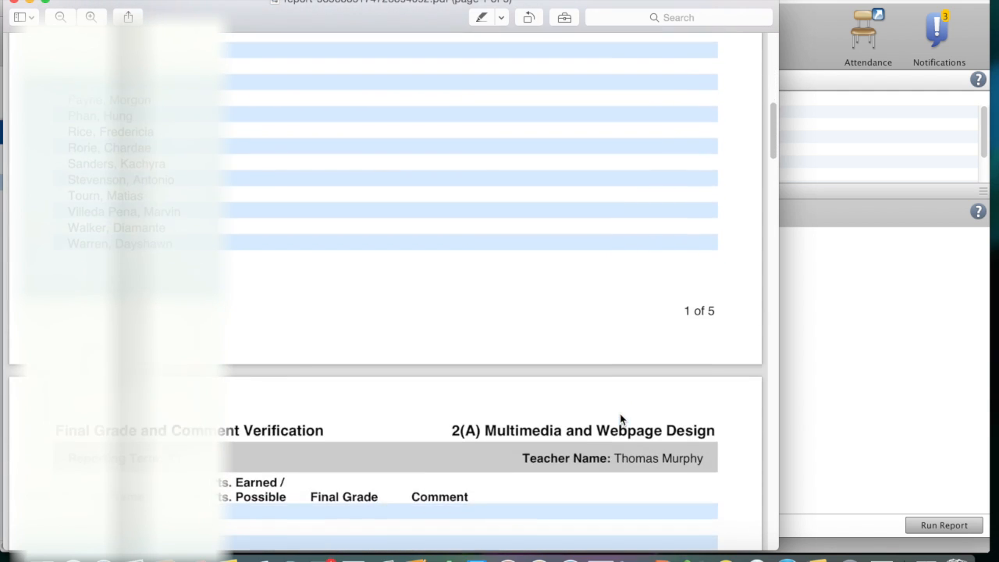
pyautogui.scroll(8, 621, 419)
pyautogui.scroll(3, 620, 419)
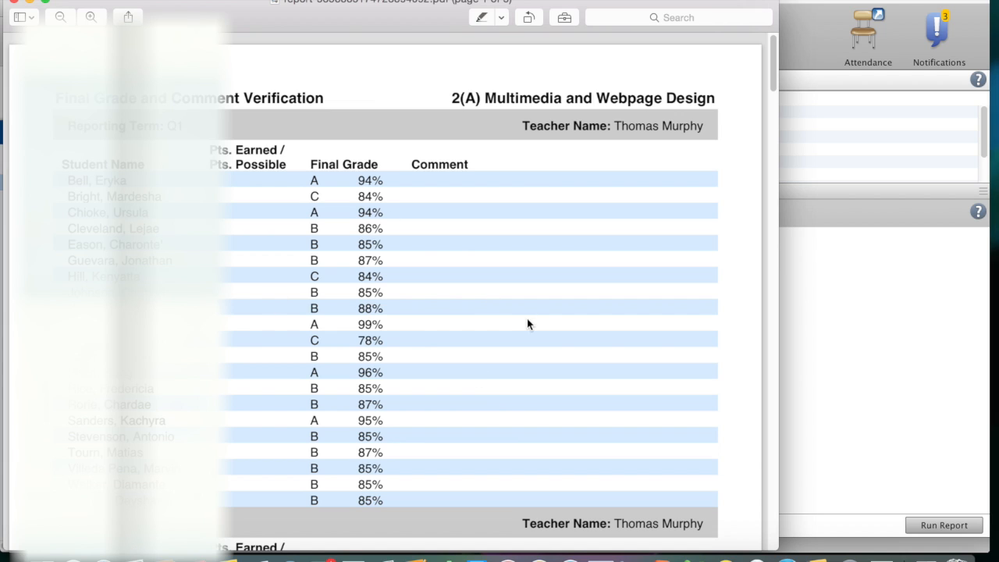
pyautogui.click(15, 3)
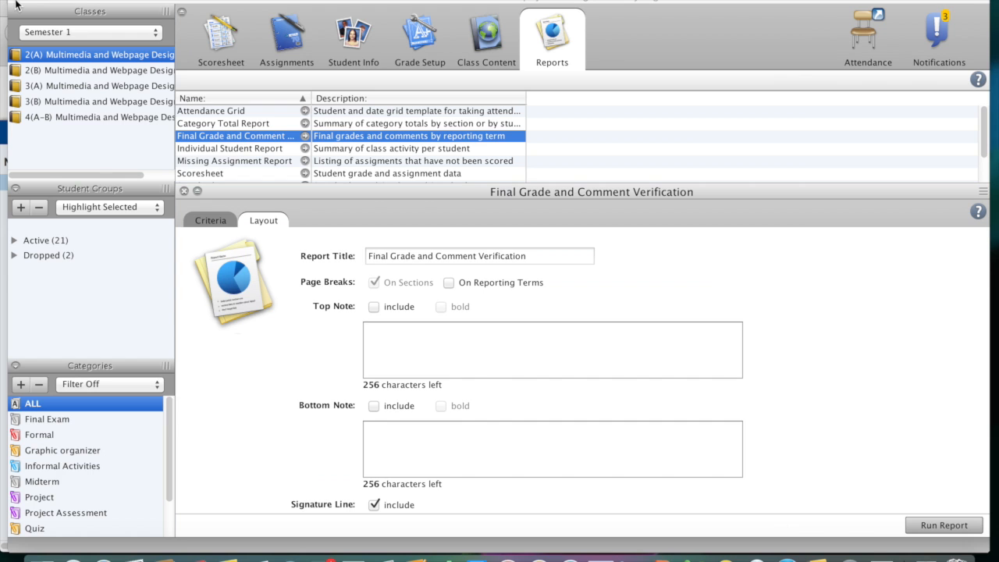
# Show the Q1 scoresheet in Final Grades mode and inspect a student's score details in the Formal category.
pyautogui.click(221, 47)
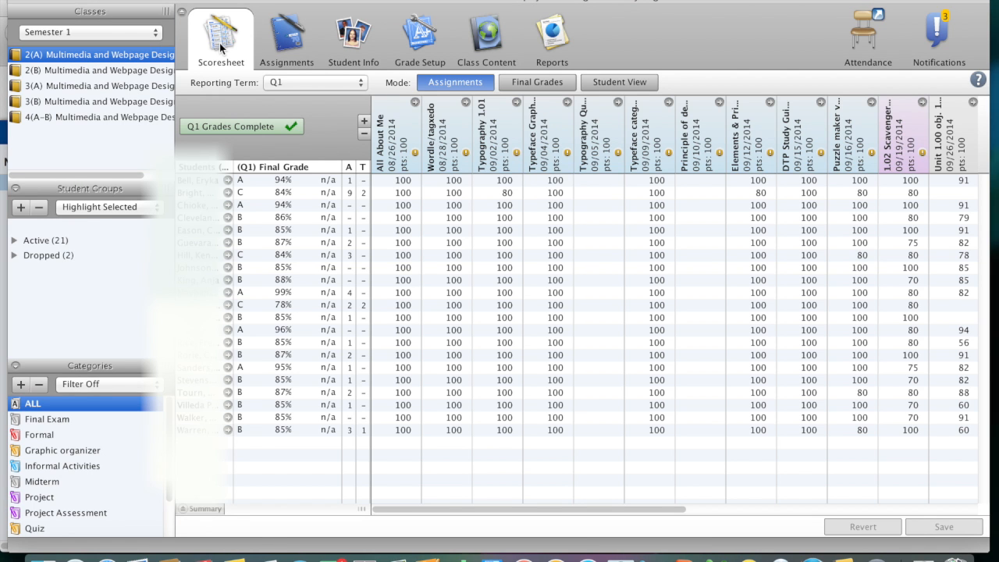
pyautogui.click(535, 86)
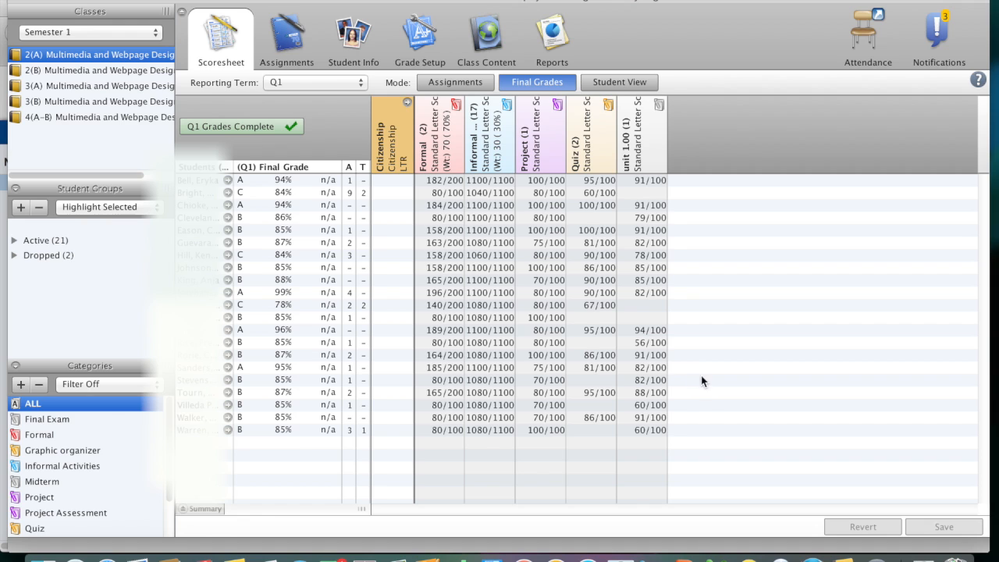
pyautogui.moveTo(429, 388)
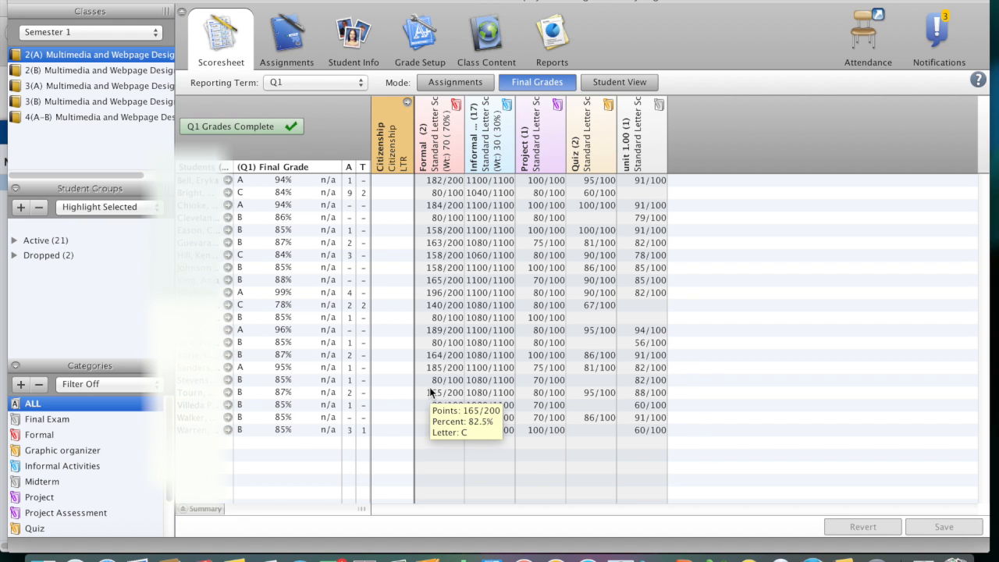